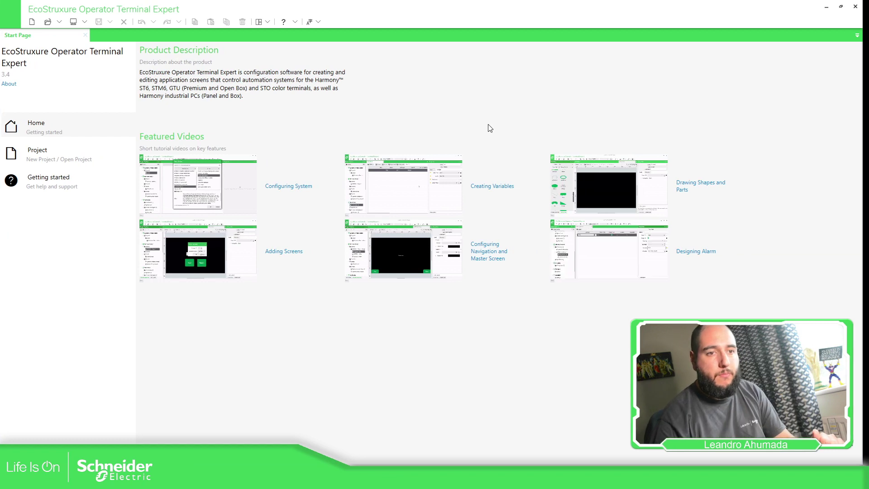
Create a new untitled project from the Start Page toolbar
{"action": "left_click", "coordinate": [32, 22]}
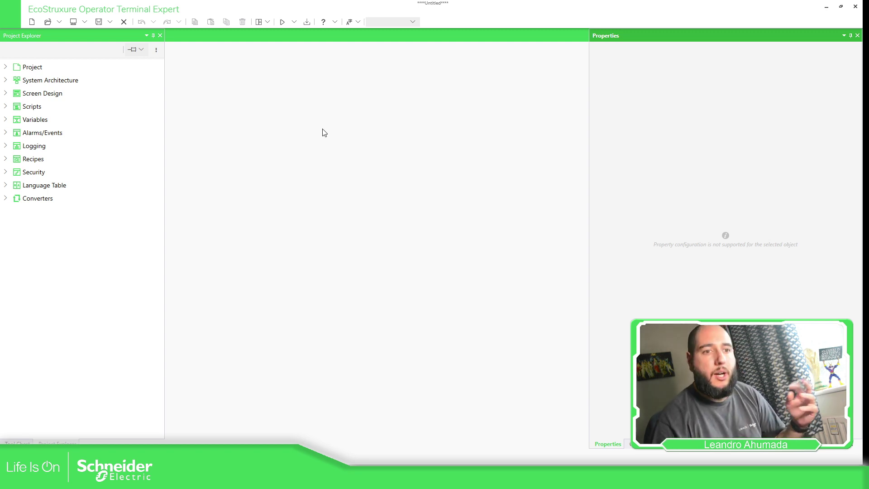
Add an internal INT variable named iStates in All Variables
{"action": "left_click", "coordinate": [5, 120]}
{"action": "left_click", "coordinate": [43, 134]}
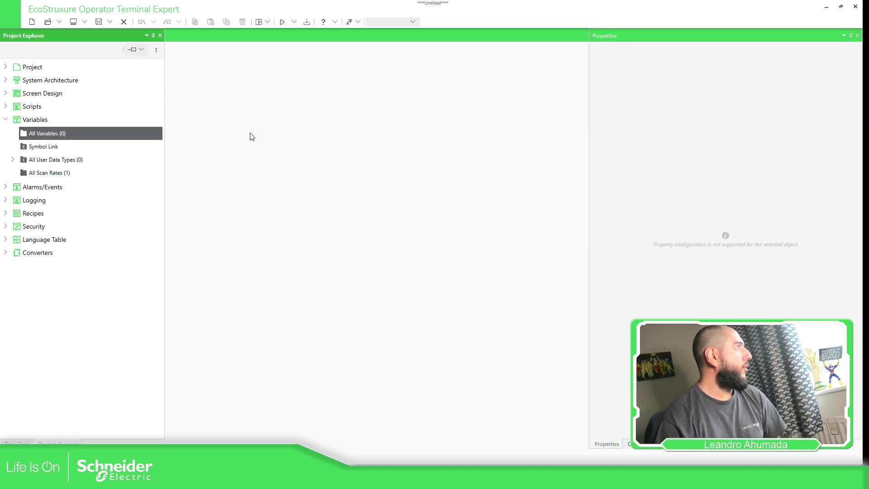
{"action": "left_click", "coordinate": [209, 50]}
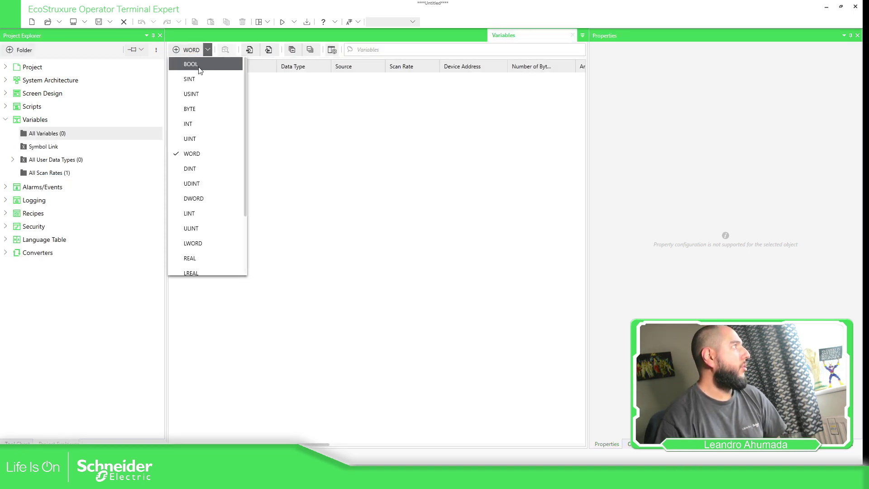
{"action": "left_click", "coordinate": [213, 121]}
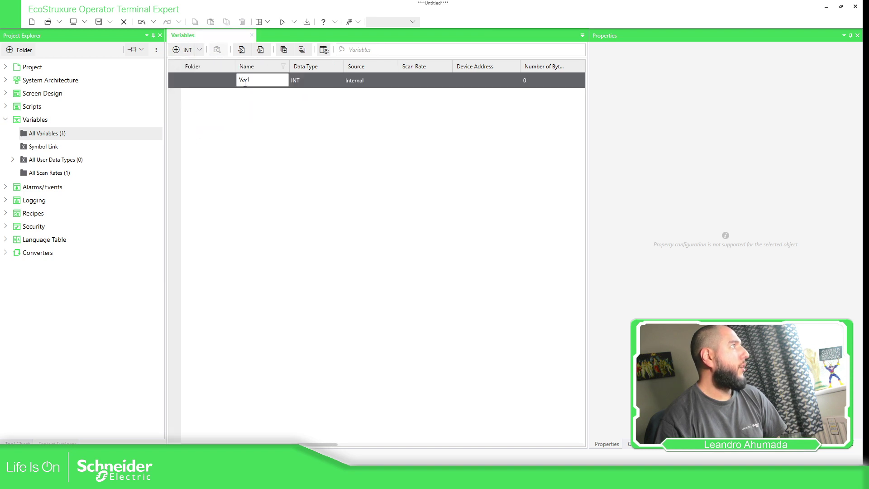
{"action": "type", "text": "iStates"}
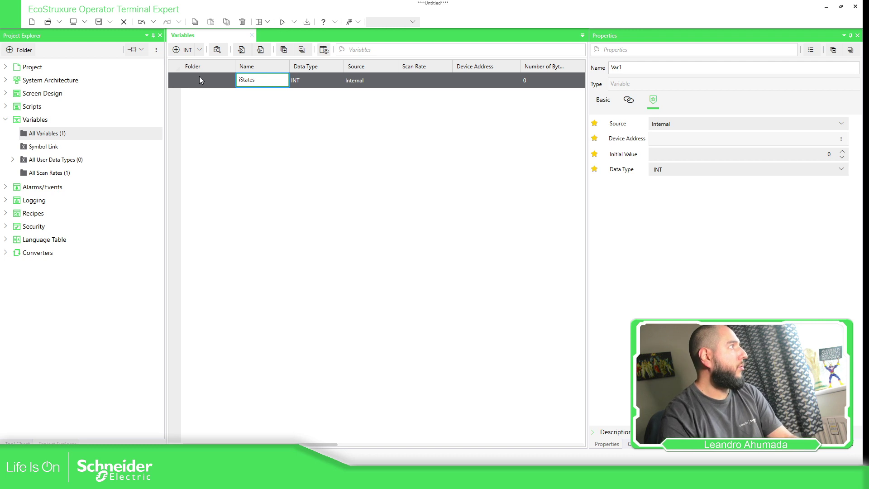
{"action": "key", "text": "Return"}
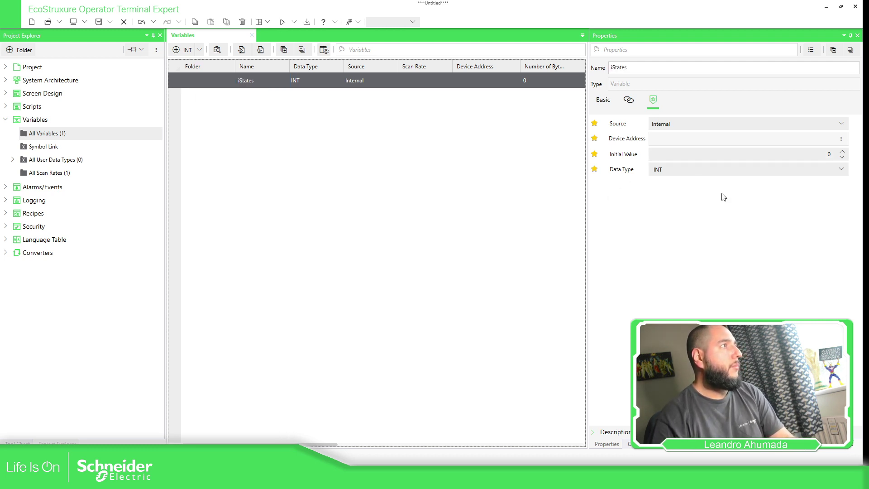
{"action": "key", "text": "F2"}
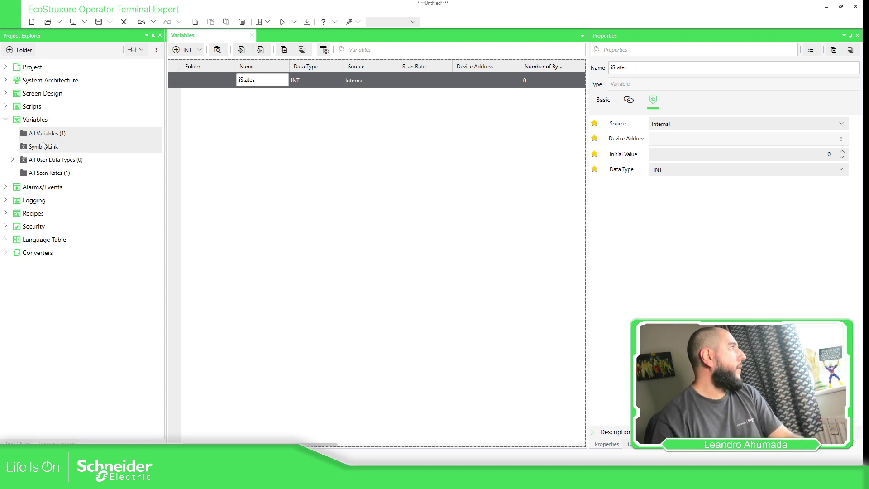
Expand System Architecture and Screen Design > Screens, and select Screen1
{"action": "left_click", "coordinate": [5, 80]}
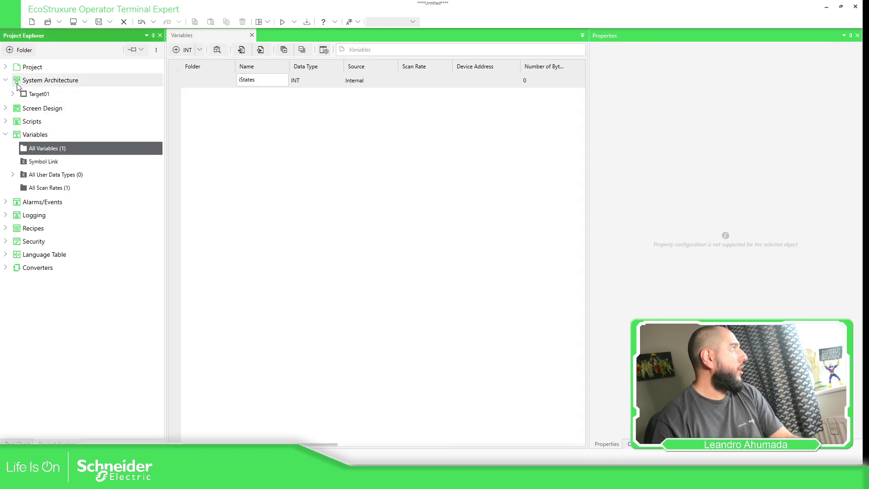
{"action": "left_click", "coordinate": [13, 93]}
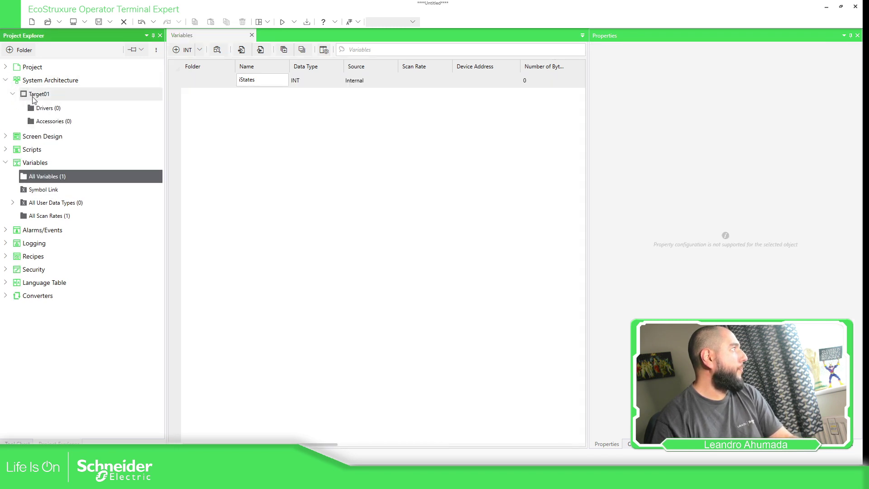
{"action": "left_click", "coordinate": [5, 136]}
{"action": "left_click", "coordinate": [12, 150]}
{"action": "left_click", "coordinate": [64, 164]}
Open Screen1 and drag a Numeric Display and a String Display onto its top area
{"action": "double_click", "coordinate": [91, 164]}
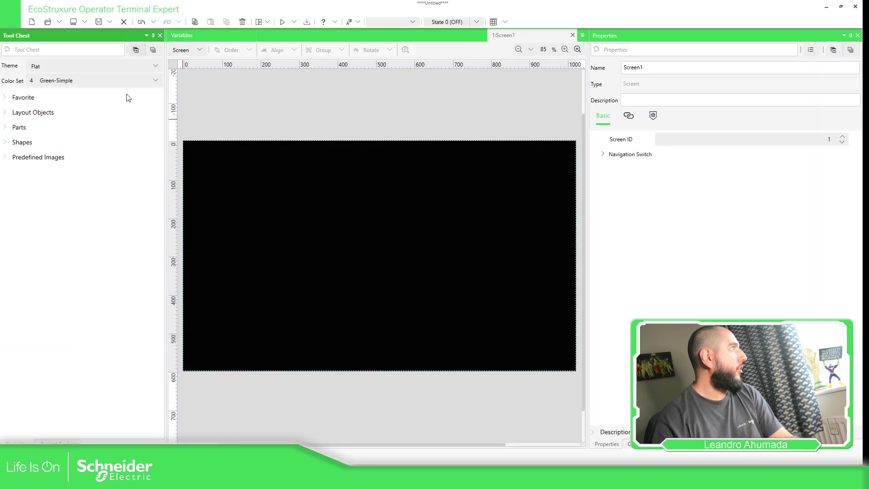
{"action": "left_click", "coordinate": [137, 51]}
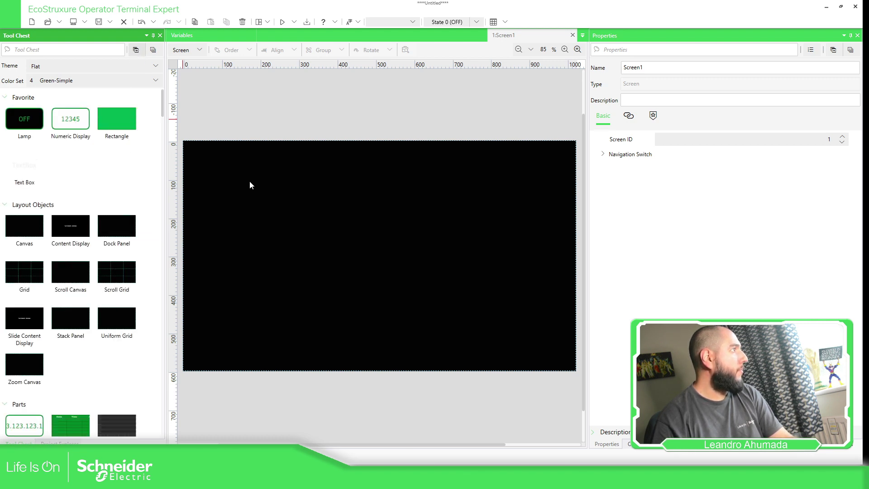
{"action": "left_click_drag", "start_coordinate": [77, 122], "coordinate": [214, 181]}
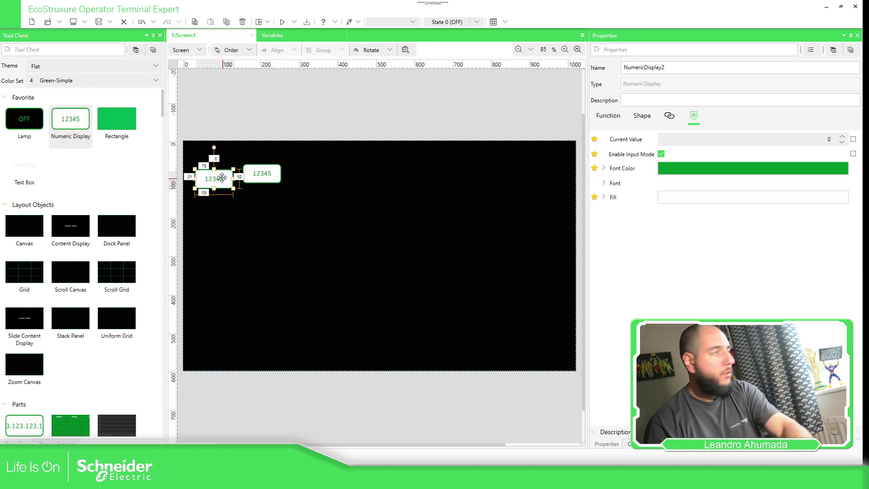
{"action": "key", "text": "Delete"}
{"action": "scroll", "coordinate": [126, 285], "scroll_direction": "down", "scroll_amount": 6}
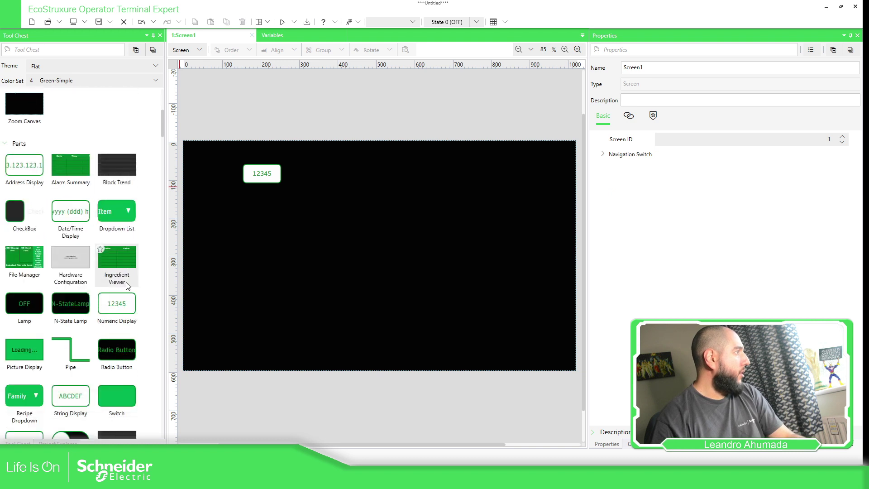
{"action": "scroll", "coordinate": [71, 380], "scroll_direction": "down", "scroll_amount": 1}
{"action": "left_click_drag", "start_coordinate": [70, 335], "coordinate": [346, 173]}
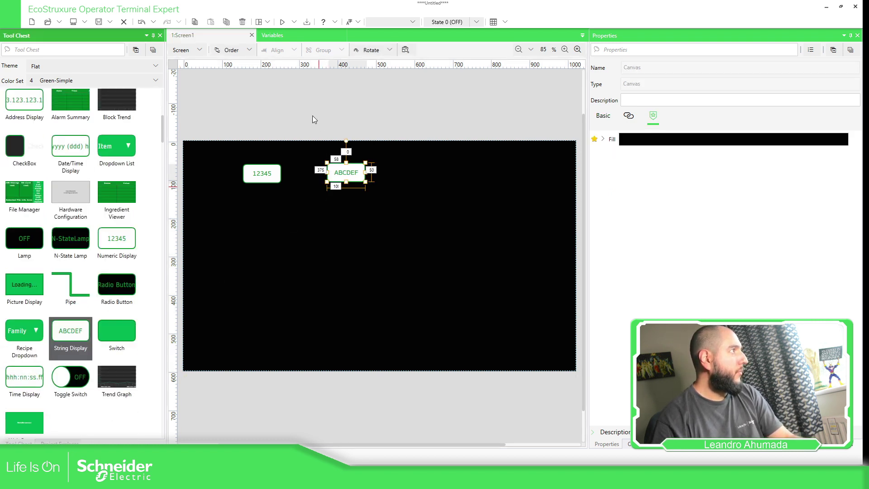
{"action": "left_click", "coordinate": [261, 173]}
Bind the numeric display's current value to the iStates variable
{"action": "left_click", "coordinate": [853, 139]}
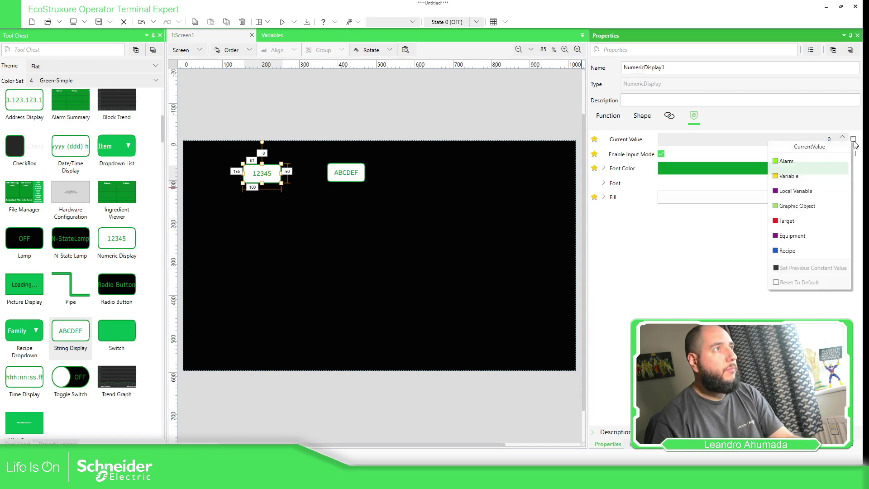
{"action": "left_click", "coordinate": [799, 182]}
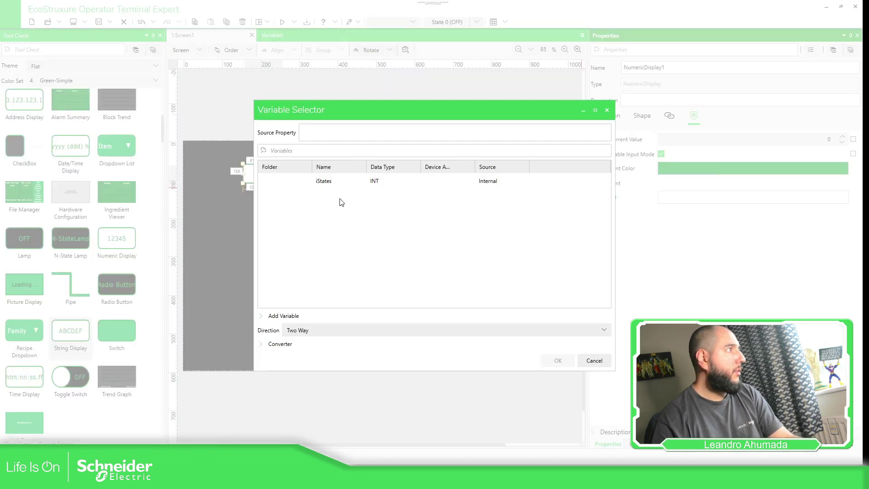
{"action": "left_click", "coordinate": [374, 185]}
{"action": "left_click", "coordinate": [559, 361]}
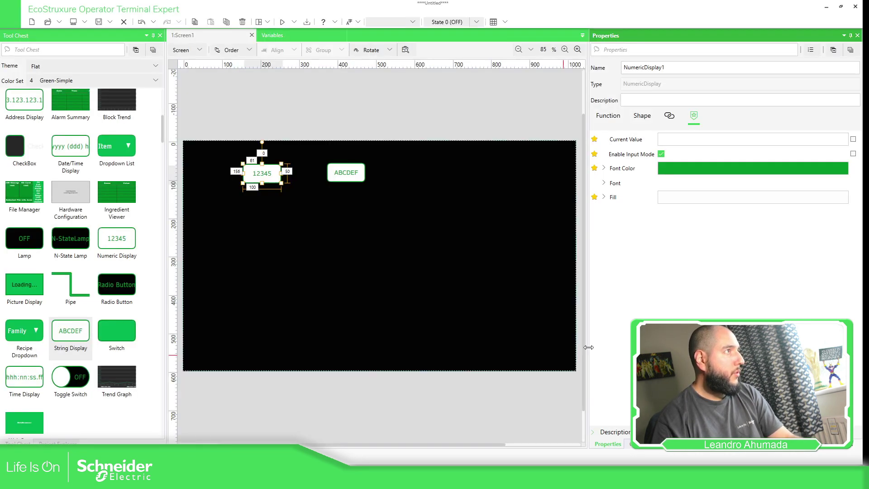
{"action": "left_click", "coordinate": [394, 110]}
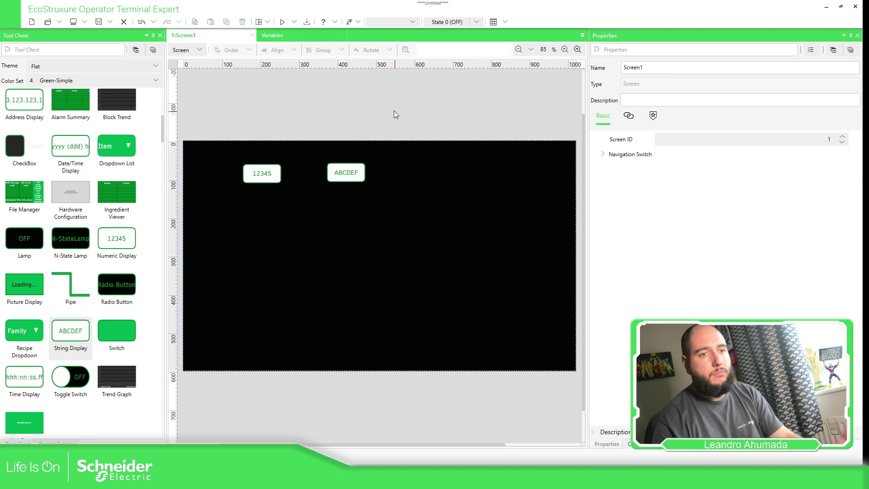
Bind the string display's current value to the iStates variable
{"action": "left_click", "coordinate": [329, 176]}
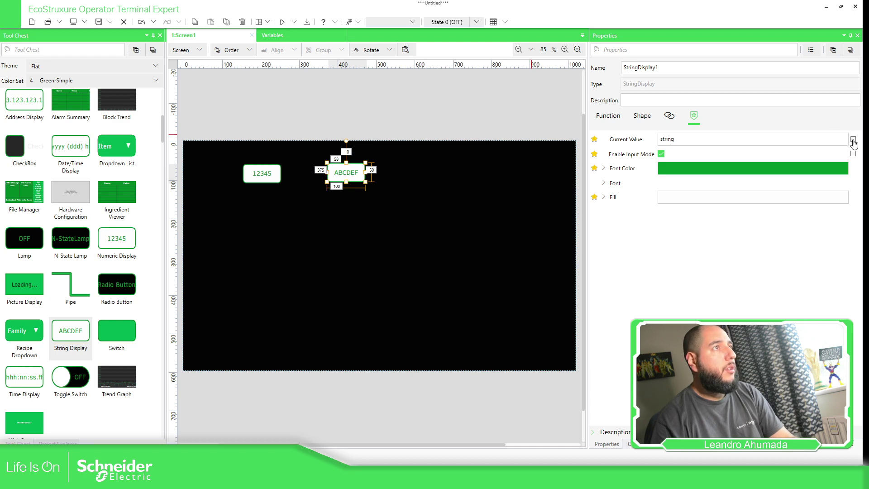
{"action": "left_click", "coordinate": [853, 141]}
{"action": "left_click", "coordinate": [808, 182]}
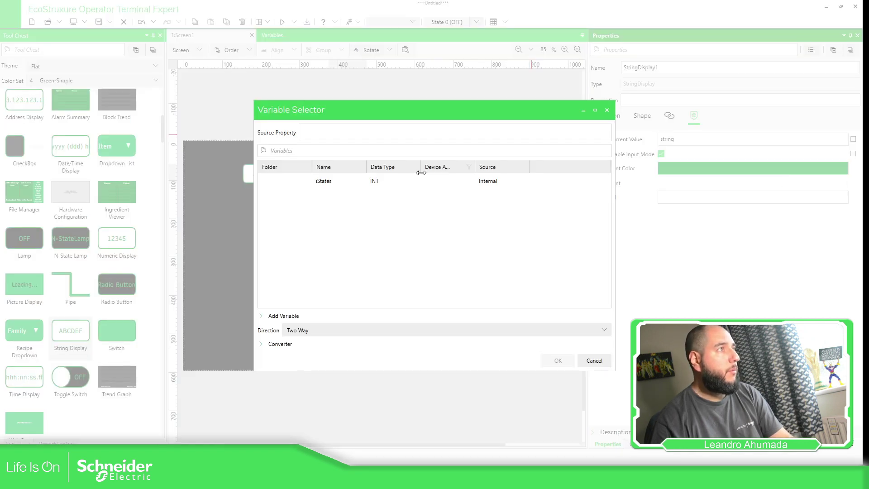
{"action": "left_click", "coordinate": [323, 182]}
{"action": "left_click", "coordinate": [558, 361]}
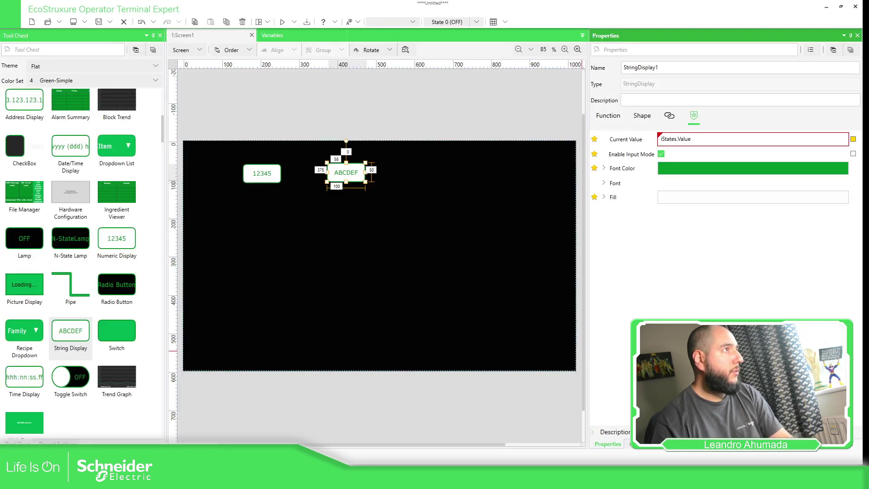
{"action": "mouse_move", "coordinate": [659, 137]}
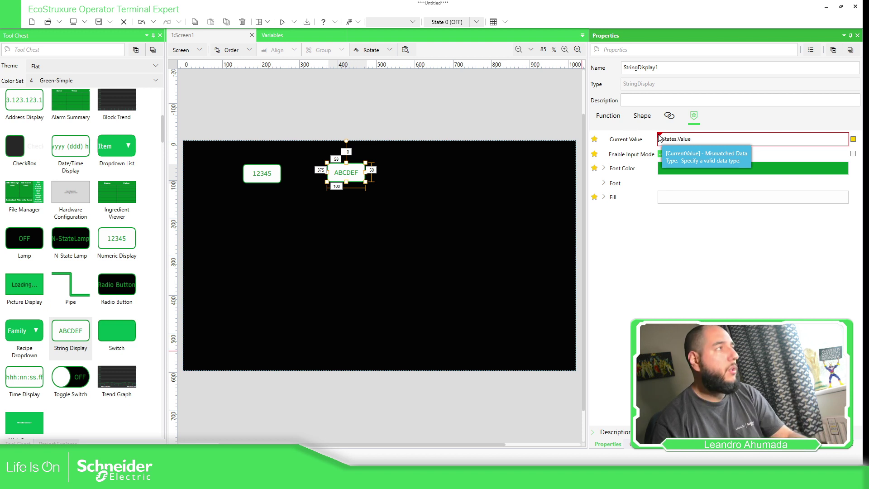
{"action": "left_click", "coordinate": [295, 89]}
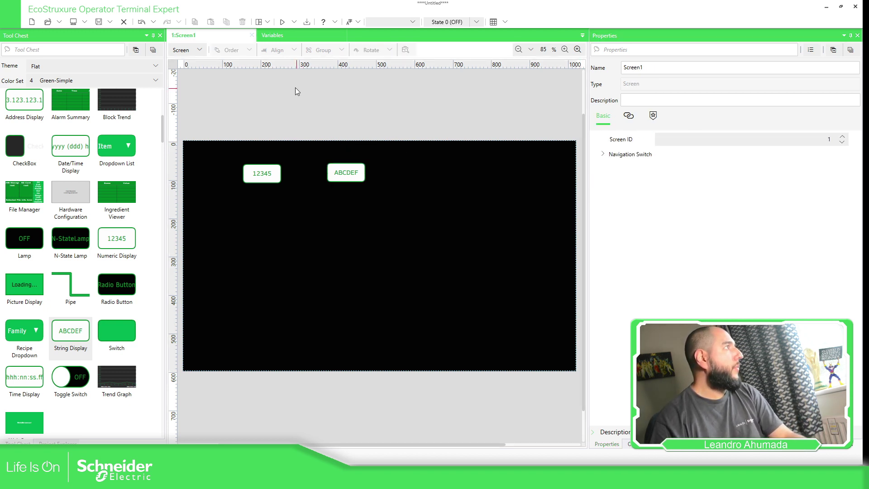
Widen the string display to 355 and set Display Characters to 15
{"action": "left_click", "coordinate": [356, 174]}
{"action": "left_click_drag", "start_coordinate": [371, 171], "coordinate": [463, 172]}
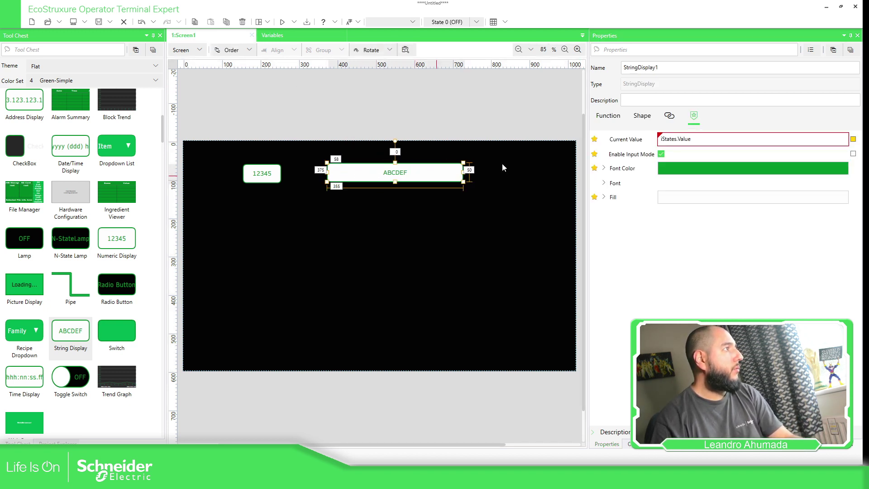
{"action": "left_click", "coordinate": [640, 116]}
{"action": "left_click", "coordinate": [608, 117]}
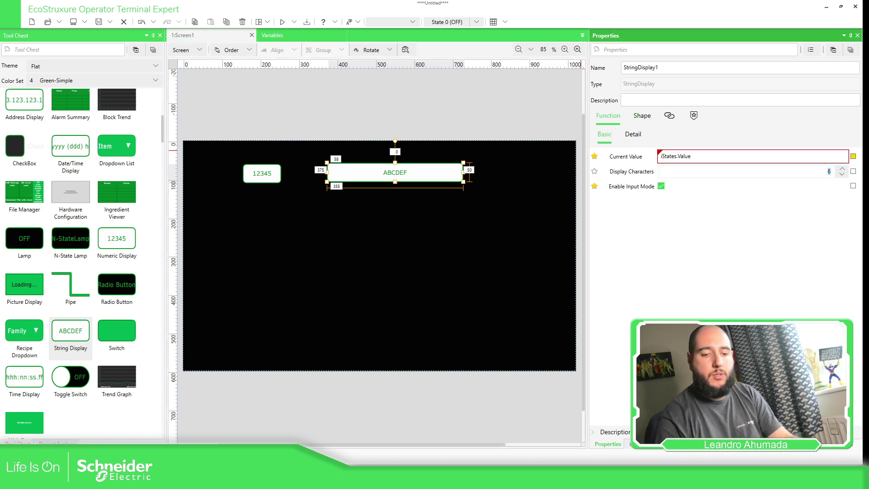
{"action": "type", "text": "5"}
{"action": "left_click", "coordinate": [436, 107]}
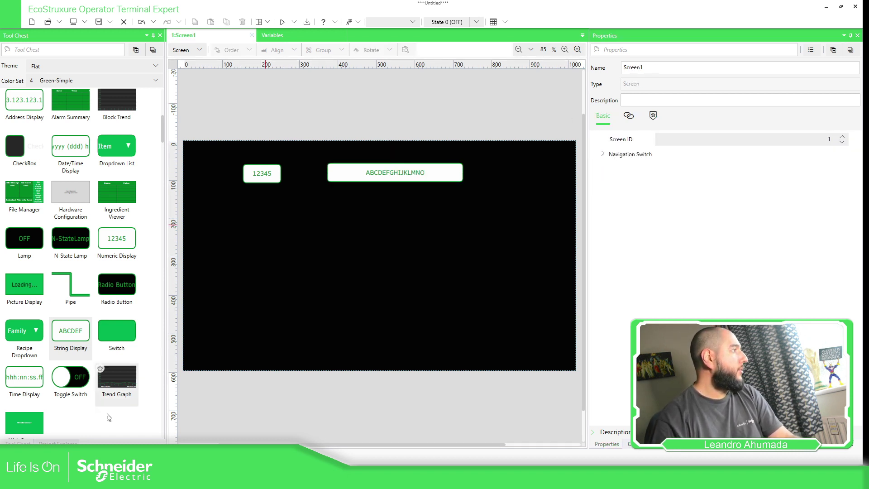
{"action": "left_click", "coordinate": [58, 442]}
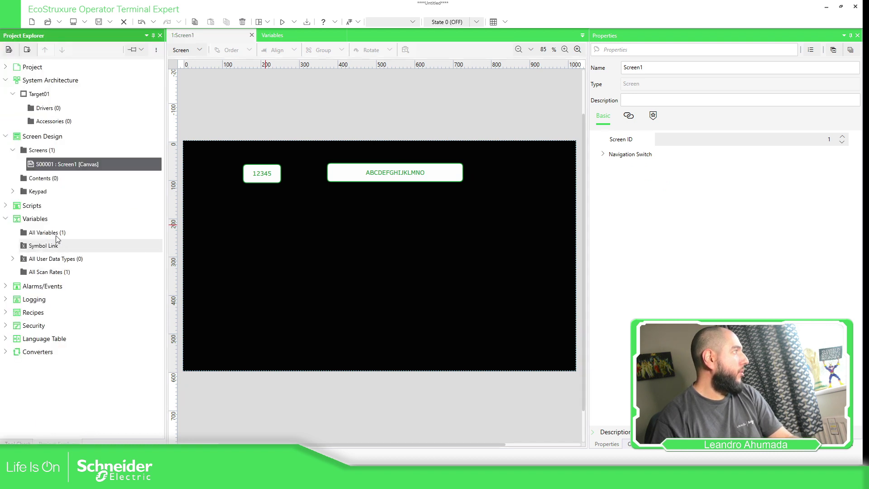
Add a Range converter under User-Defined Converters and rename Converter1 to cListTextMotor
{"action": "left_click", "coordinate": [6, 353]}
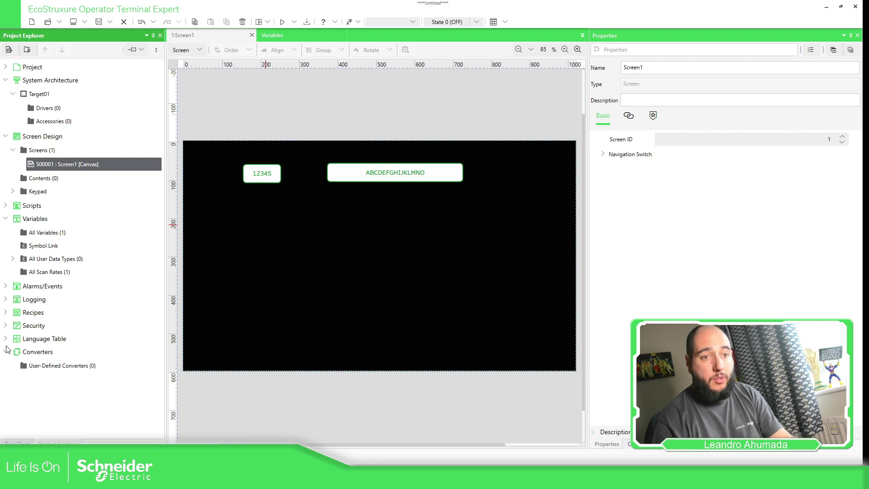
{"action": "left_click", "coordinate": [58, 366]}
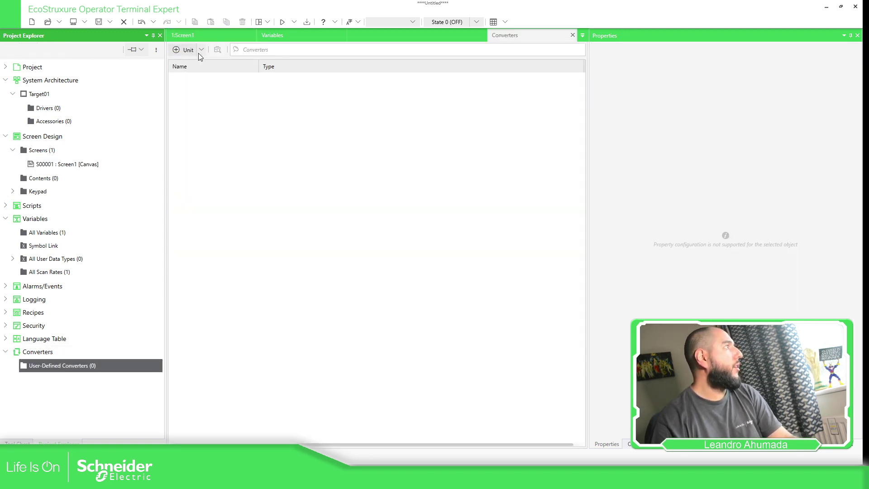
{"action": "left_click", "coordinate": [201, 52]}
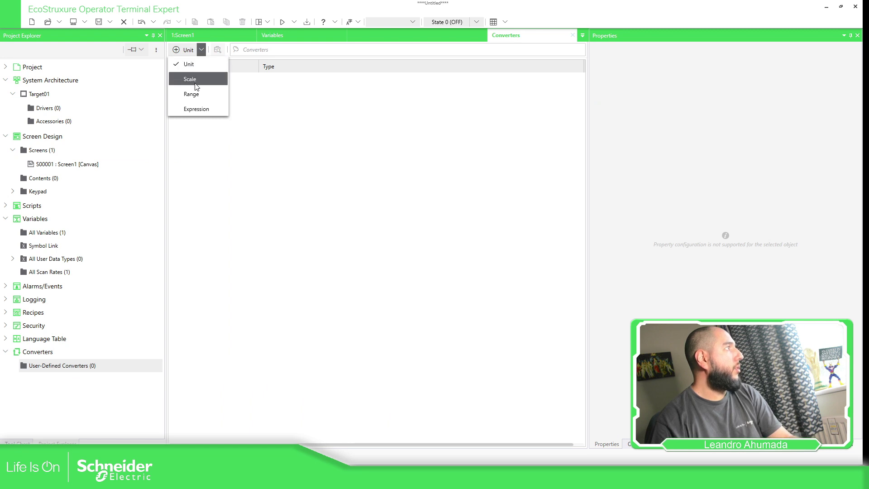
{"action": "left_click", "coordinate": [194, 95]}
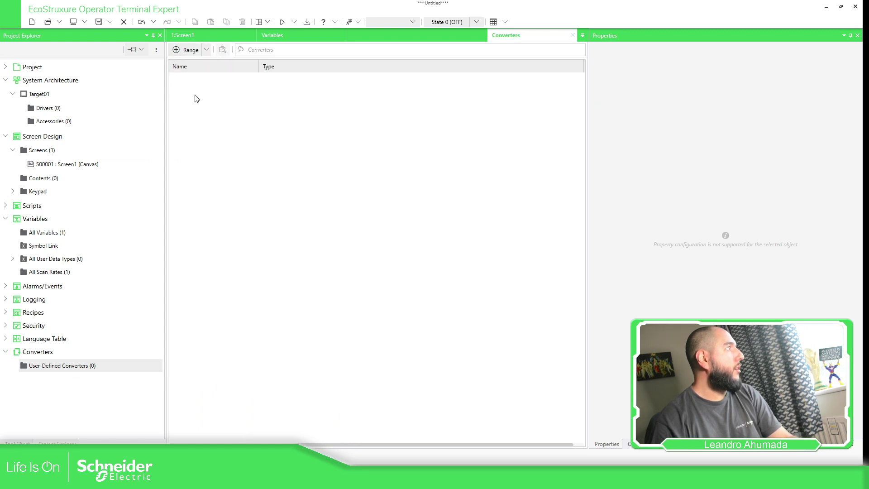
{"action": "left_click", "coordinate": [293, 83]}
{"action": "left_click", "coordinate": [248, 81]}
{"action": "type", "text": "cL"}
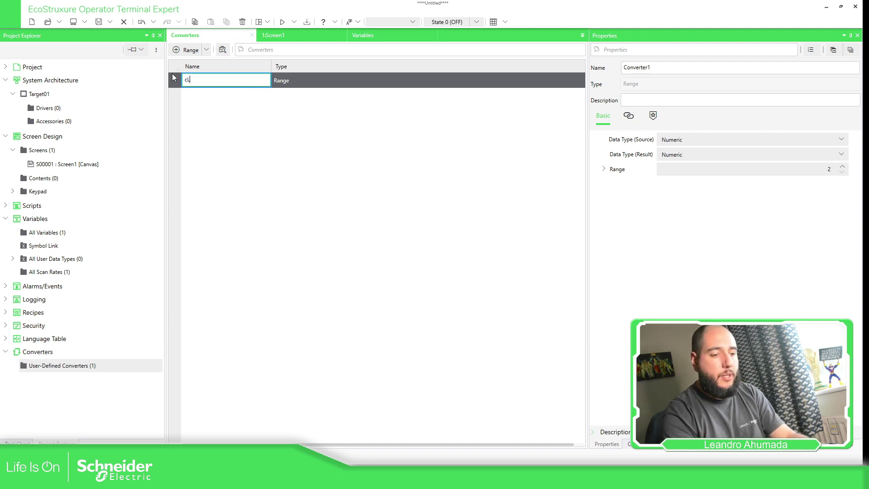
{"action": "type", "text": "istText"}
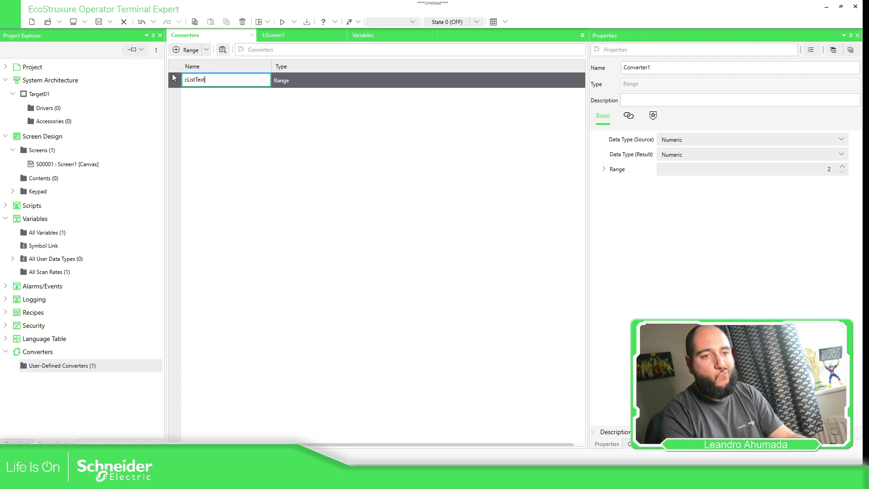
{"action": "type", "text": "Motor"}
{"action": "key", "text": "Return"}
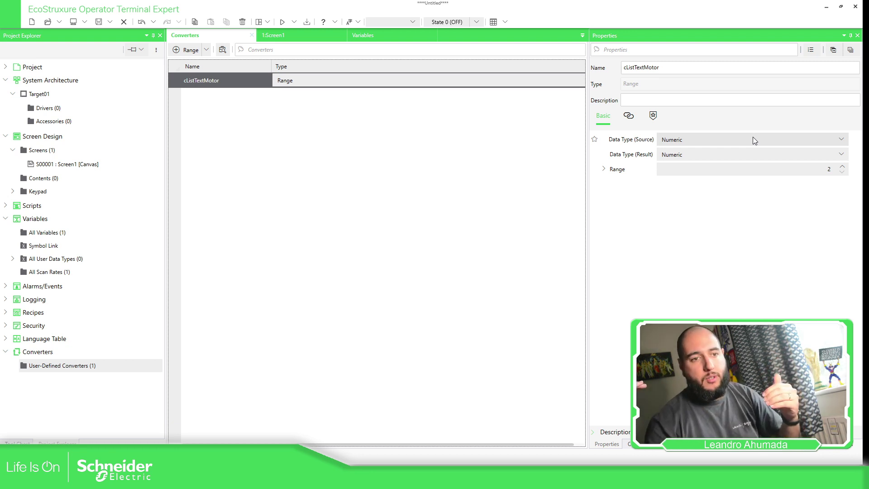
Set cListTextMotor's result data type to String and its range count to 4
{"action": "left_click", "coordinate": [687, 155]}
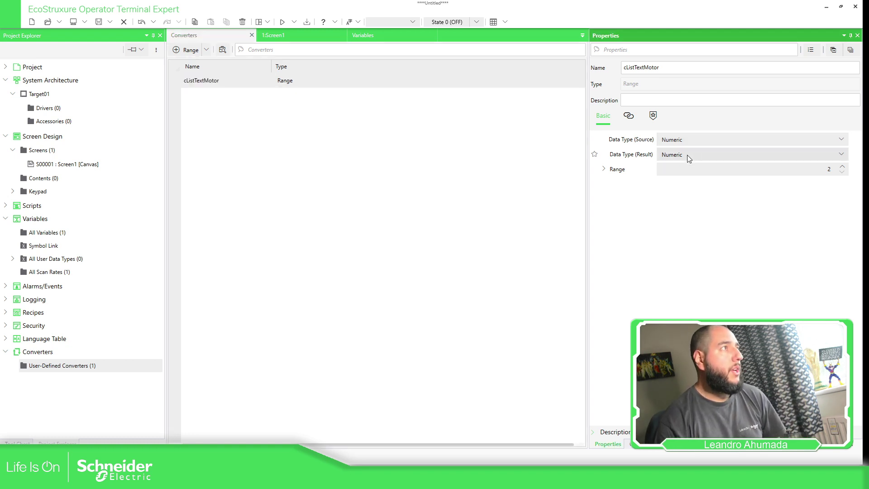
{"action": "left_click", "coordinate": [669, 184]}
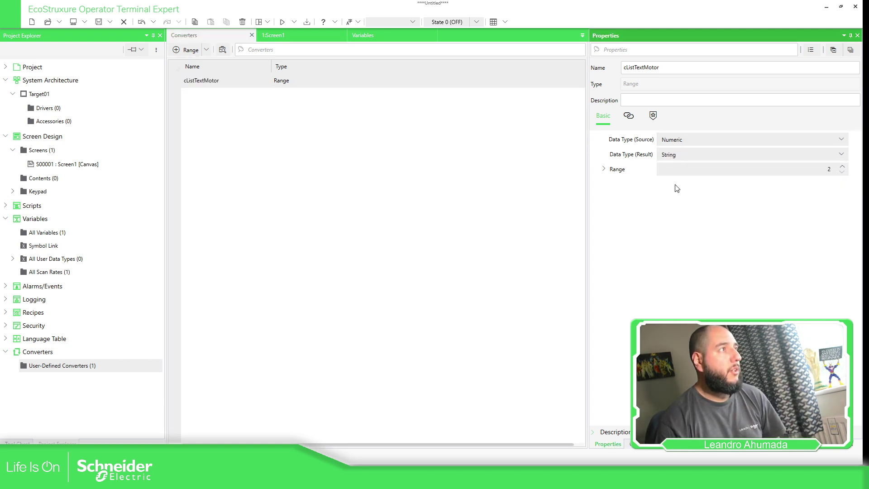
{"action": "left_click", "coordinate": [603, 170]}
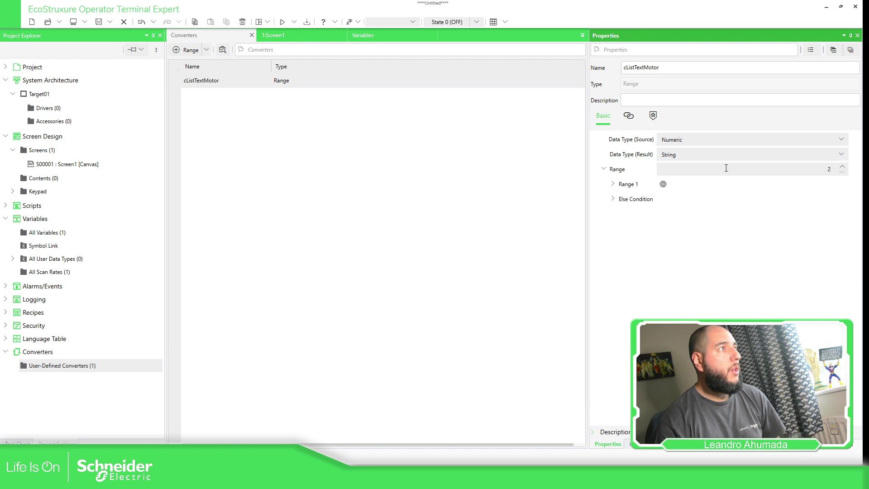
{"action": "left_click", "coordinate": [842, 167]}
{"action": "left_click", "coordinate": [842, 167]}
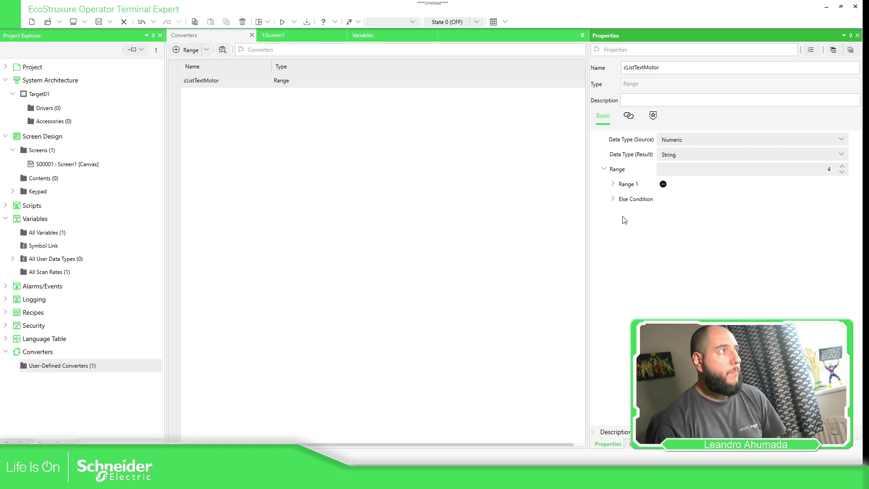
Map Range 1 input 0 to MOTOR OFF and Range 2 input 1 to MOTOR RUNNING
{"action": "left_click", "coordinate": [614, 185]}
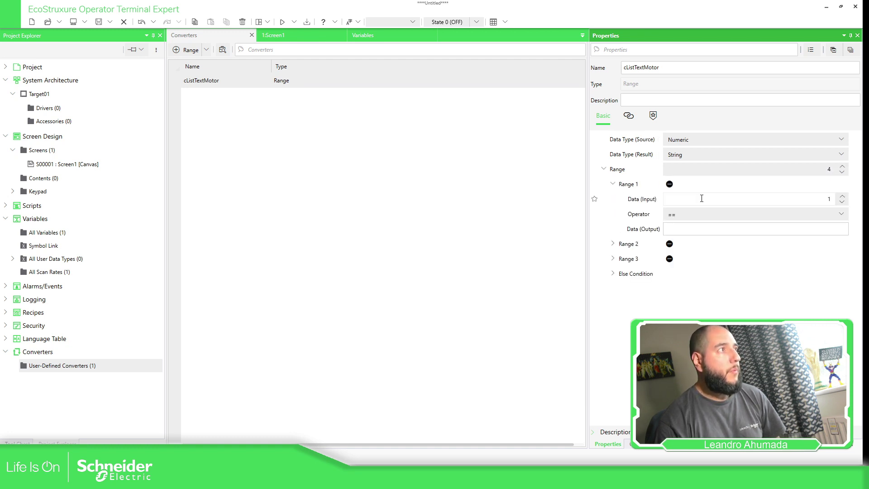
{"action": "type", "text": "0"}
{"action": "left_click", "coordinate": [694, 229]}
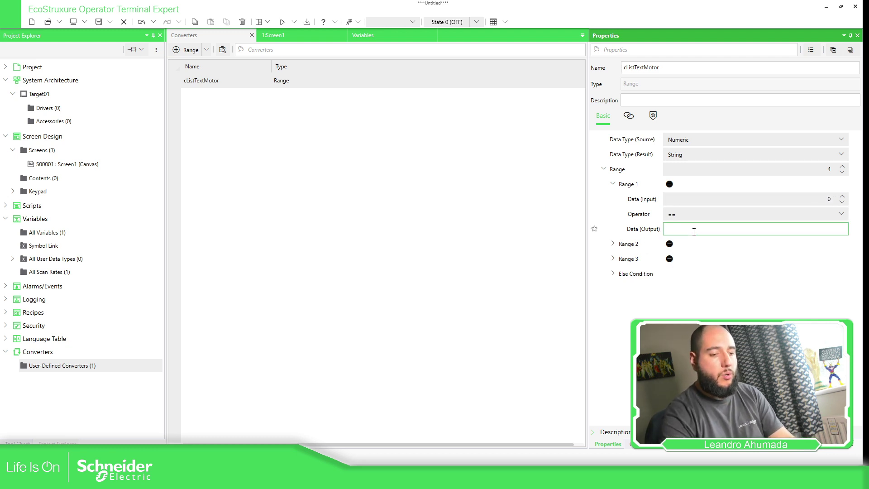
{"action": "type", "text": "MOTOR OFF"}
{"action": "key", "text": "Tab"}
{"action": "left_click", "coordinate": [613, 244]}
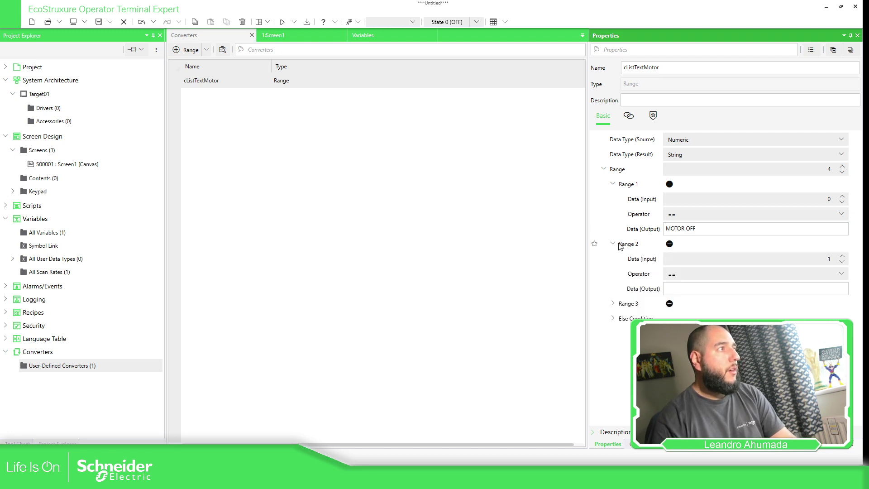
{"action": "left_click", "coordinate": [779, 288]}
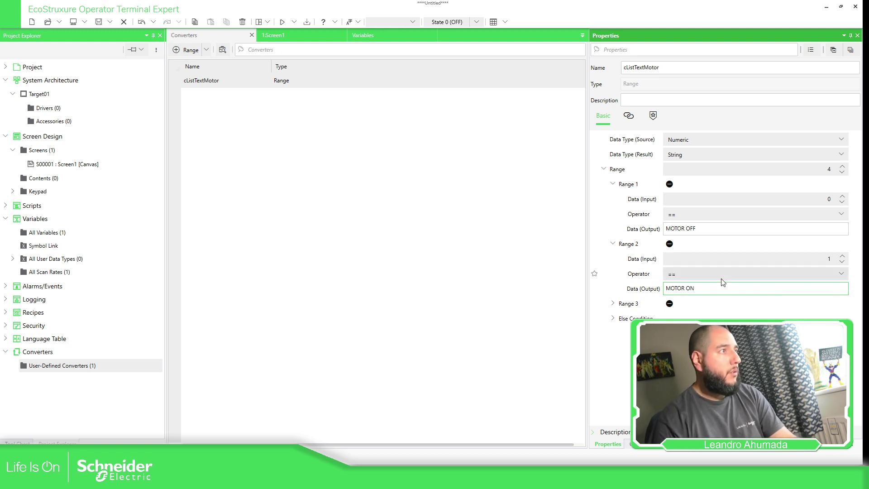
{"action": "type", "text": "MOTOR RUNNING"}
{"action": "key", "text": "Tab"}
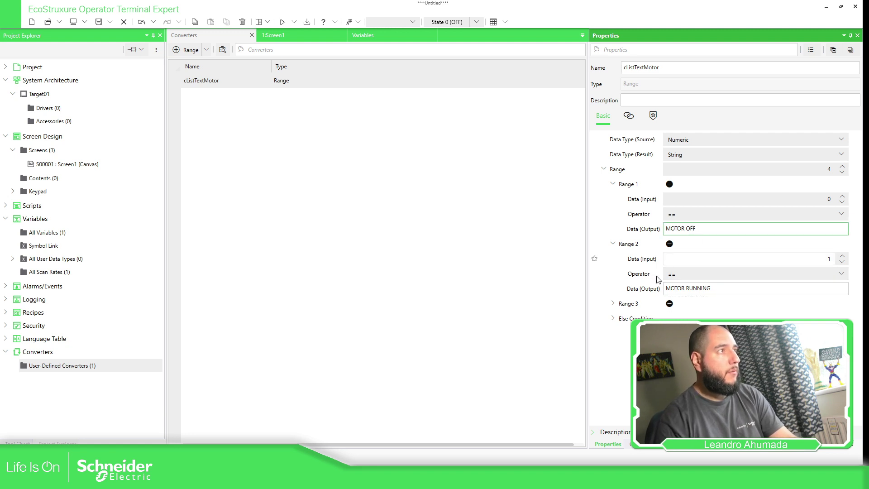
Increase the range count to 5 and set Range 4's output text to HELLO THERE
{"action": "left_click", "coordinate": [613, 303]}
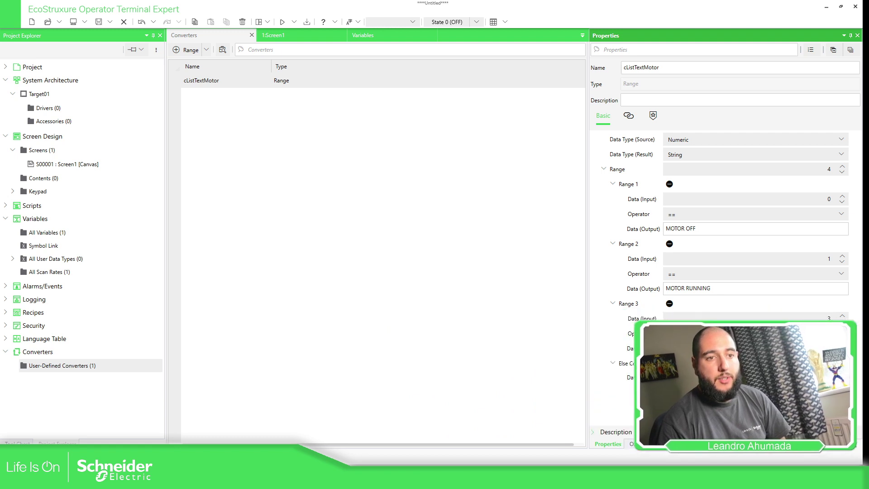
{"action": "left_click", "coordinate": [842, 166]}
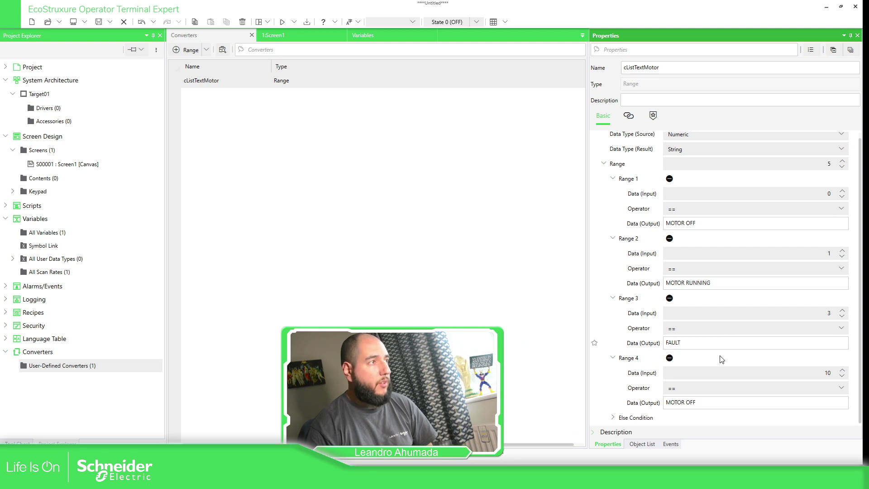
{"action": "left_click_drag", "start_coordinate": [692, 402], "coordinate": [656, 404]}
{"action": "type", "text": "H"}
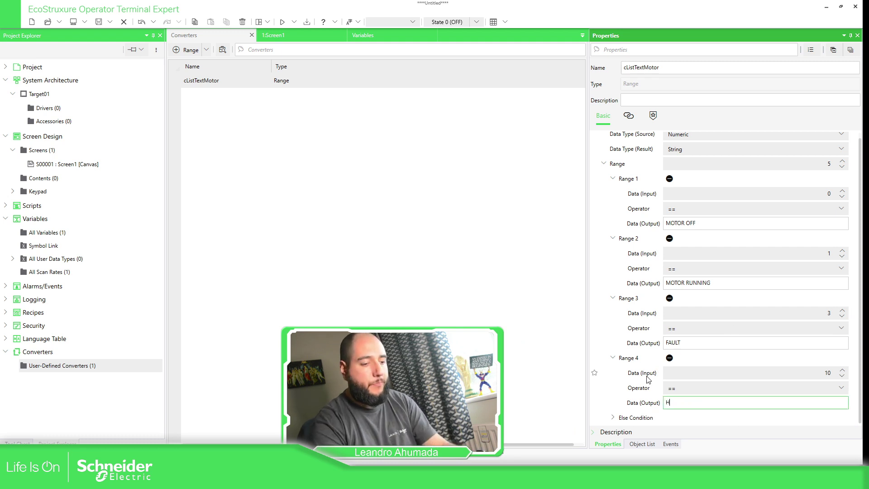
{"action": "type", "text": "ELLO THERE"}
{"action": "key", "text": "Tab"}
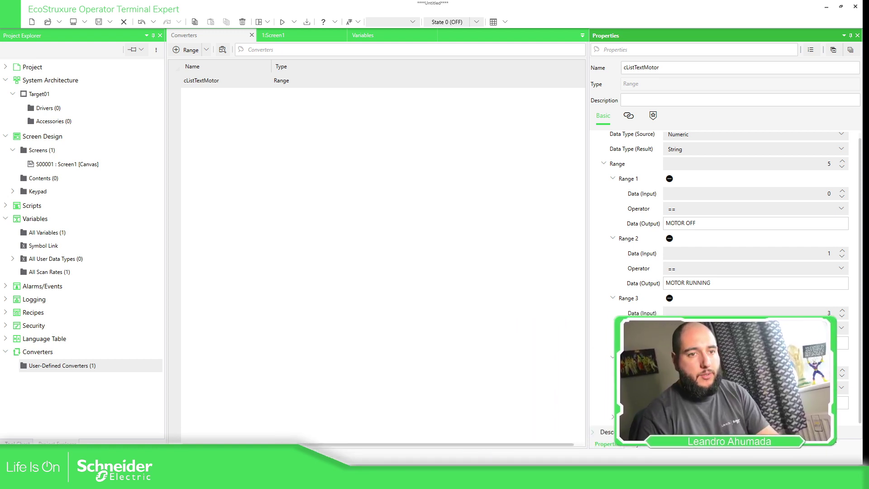
Bind Screen1's string display to iStates through cListTextMotor and disable Enable Input Mode
{"action": "left_click", "coordinate": [61, 164]}
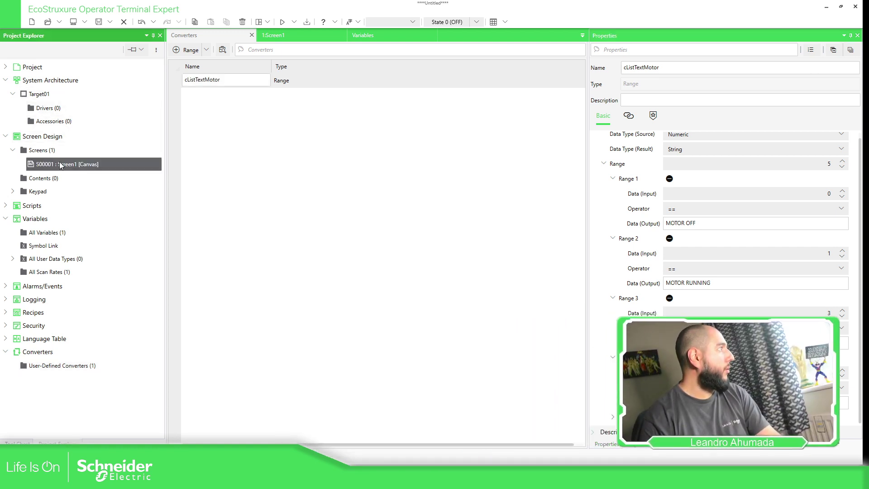
{"action": "double_click", "coordinate": [61, 164]}
{"action": "left_click", "coordinate": [363, 181]}
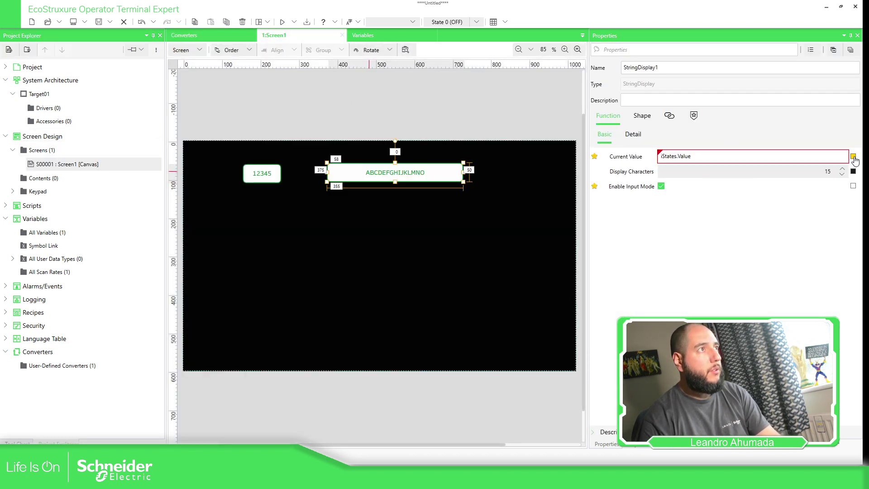
{"action": "left_click", "coordinate": [853, 157]}
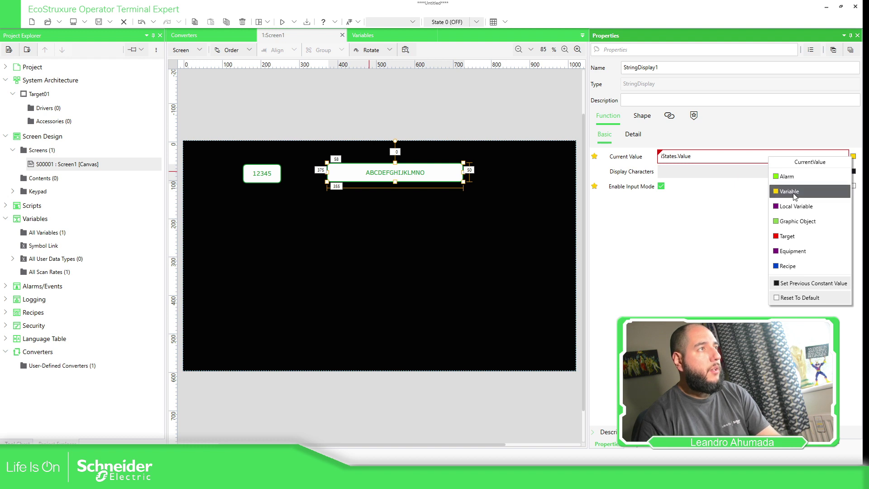
{"action": "left_click", "coordinate": [794, 194]}
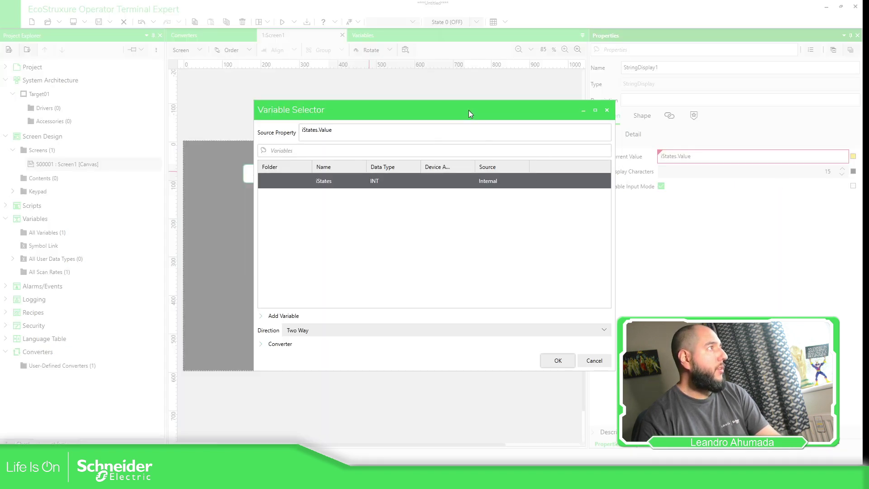
{"action": "left_click_drag", "start_coordinate": [464, 105], "coordinate": [441, 85]}
{"action": "left_click", "coordinate": [237, 325]}
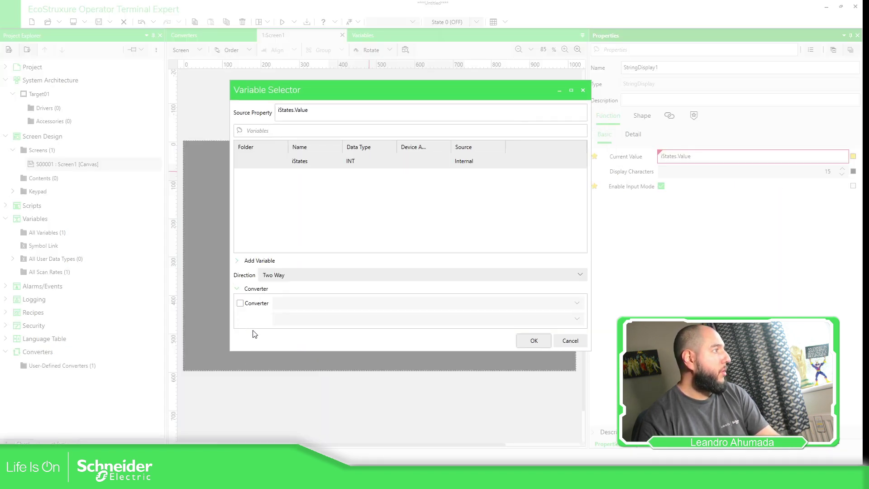
{"action": "left_click", "coordinate": [240, 303]}
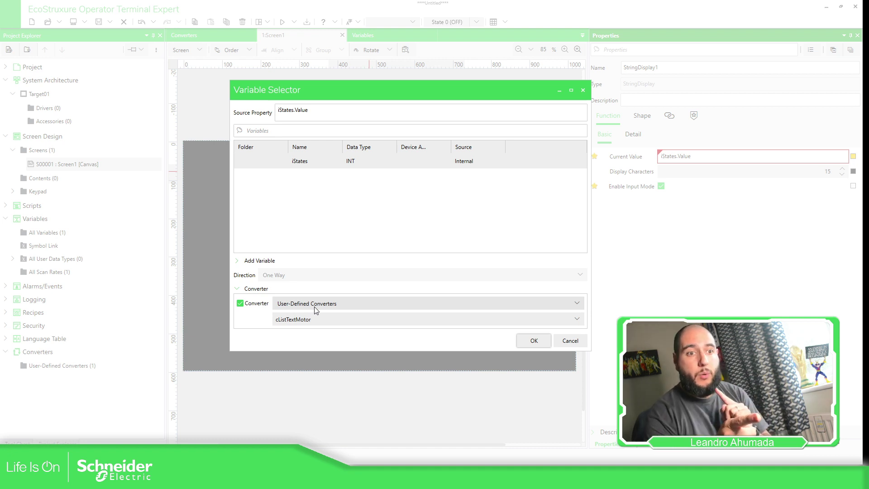
{"action": "left_click", "coordinate": [534, 342]}
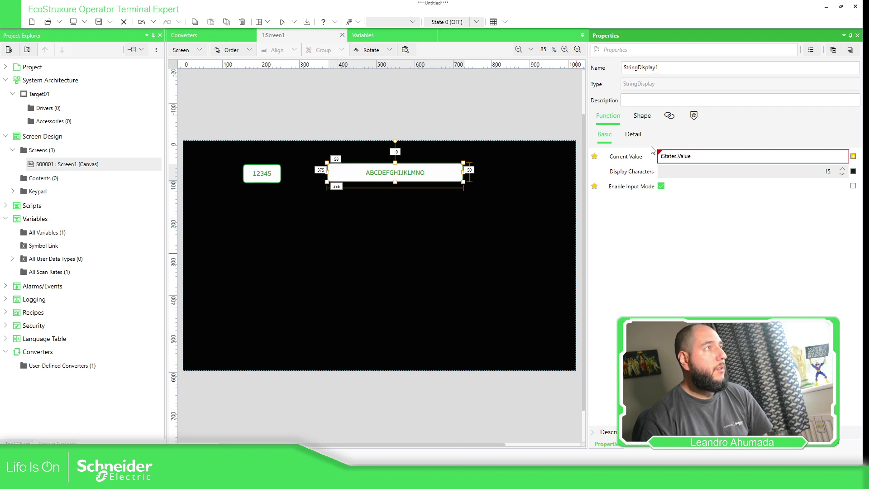
{"action": "left_click", "coordinate": [661, 187]}
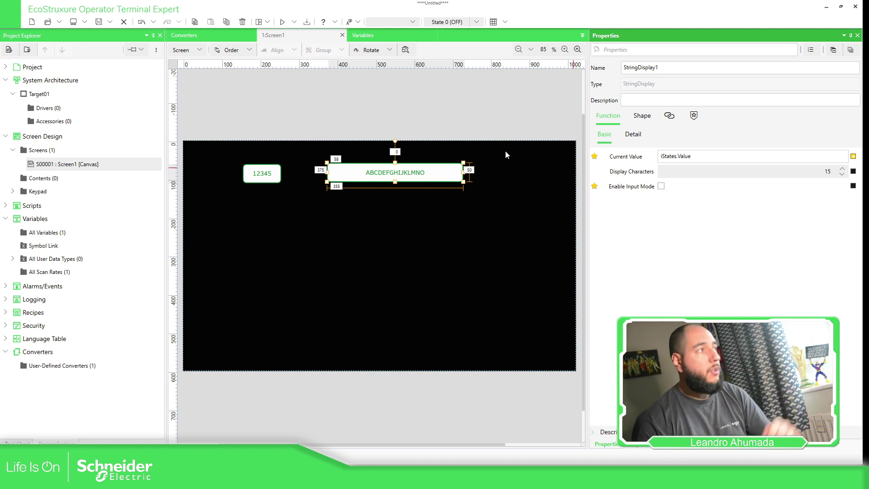
Start Device Simulate from the Run dropdown, showing 0 as MOTOR OFF
{"action": "left_click", "coordinate": [479, 117]}
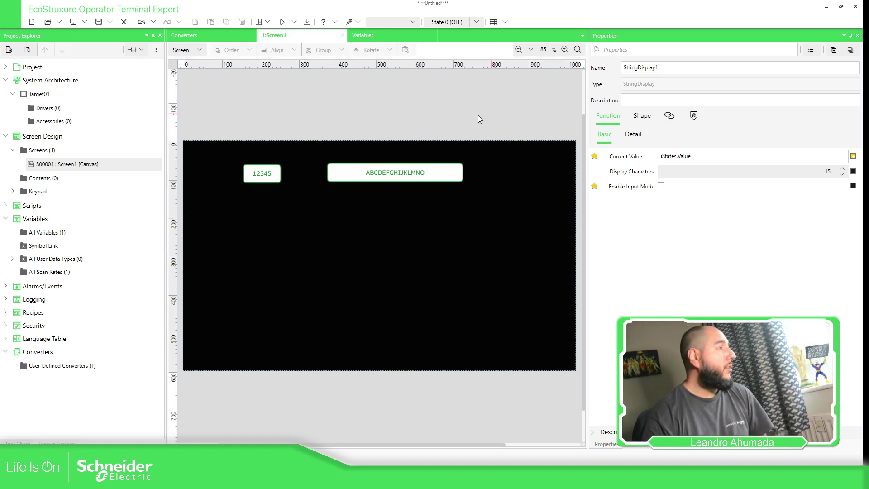
{"action": "left_click", "coordinate": [294, 22]}
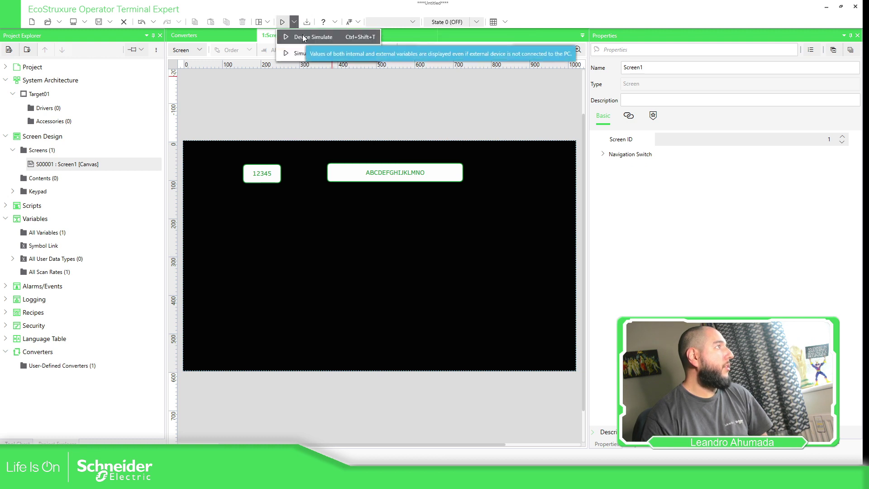
{"action": "left_click", "coordinate": [302, 37]}
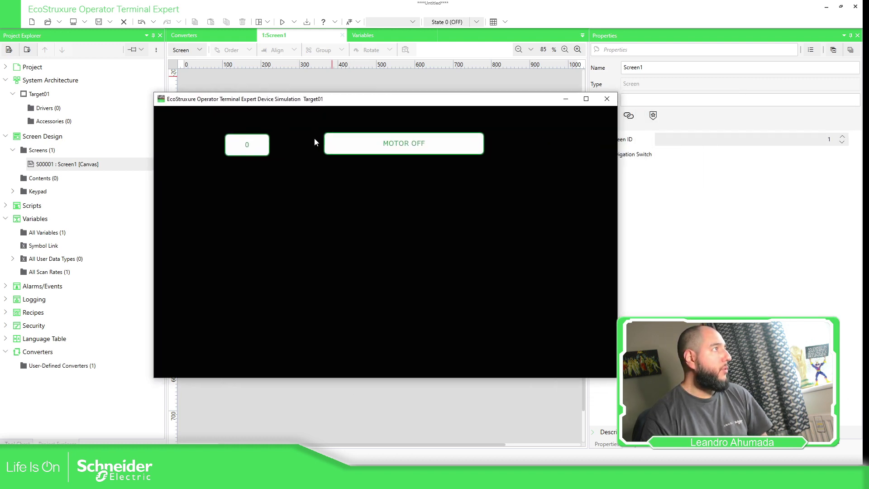
Enter 1, 2 and 3 in the simulated numeric field to check the status texts
{"action": "left_click", "coordinate": [243, 145]}
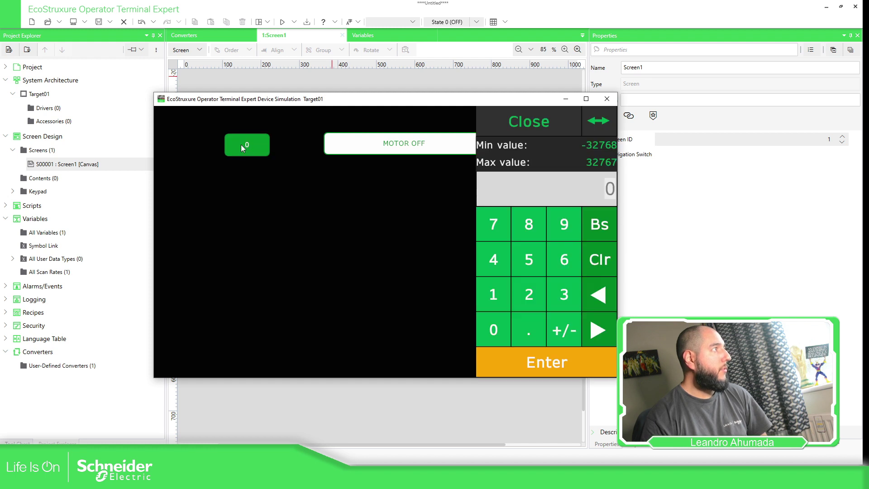
{"action": "type", "text": "1"}
{"action": "key", "text": "Return"}
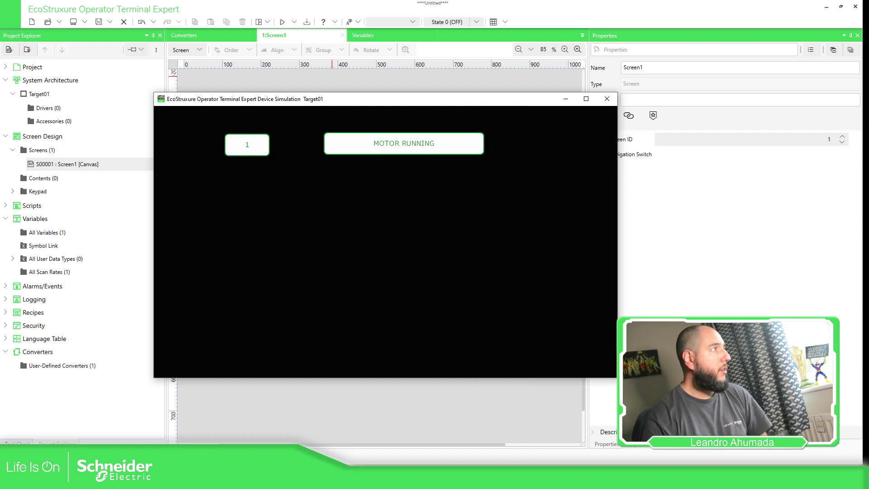
{"action": "left_click", "coordinate": [243, 147]}
{"action": "type", "text": "2"}
{"action": "key", "text": "Return"}
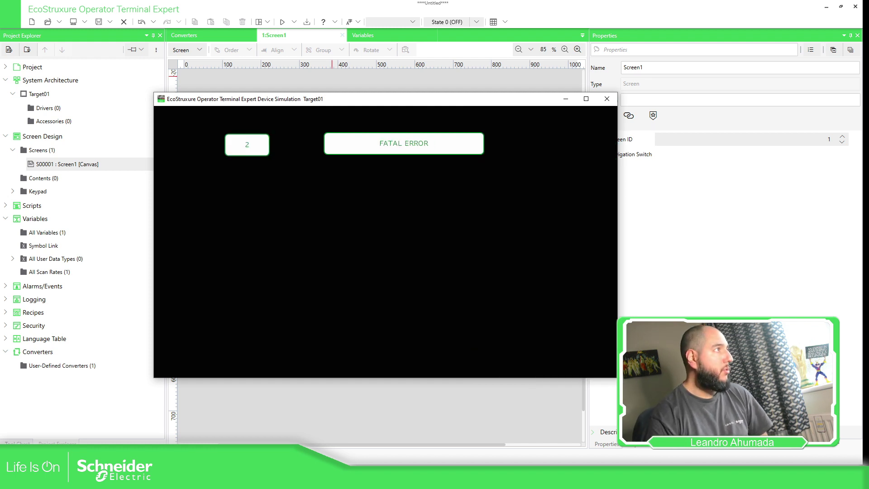
{"action": "left_click", "coordinate": [241, 144]}
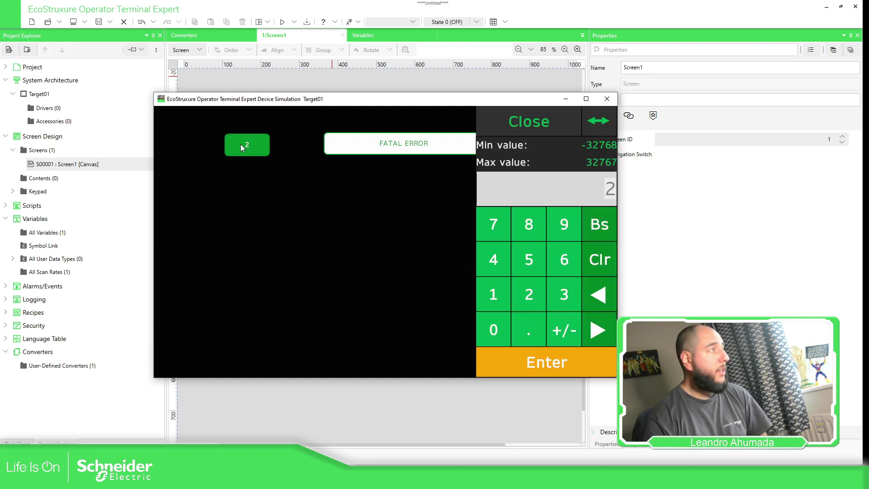
{"action": "type", "text": "3"}
{"action": "key", "text": "Return"}
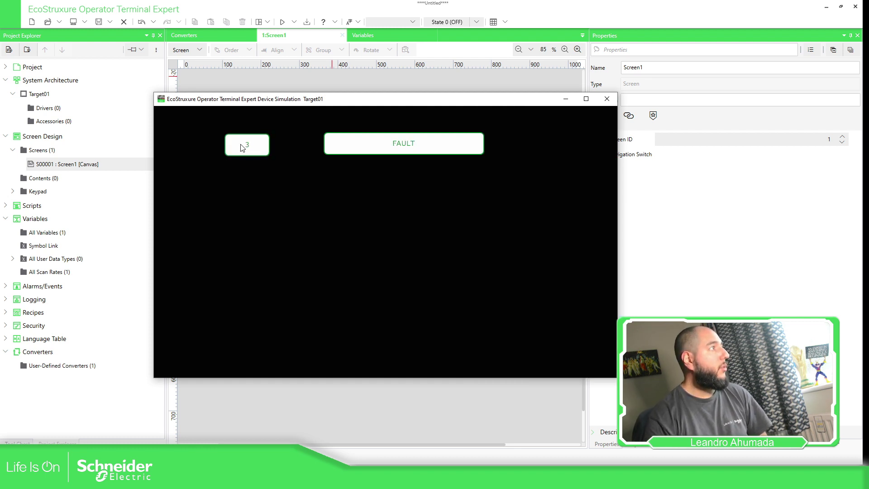
Enter 10 and then 485, ending with the FATAL ERROR text
{"action": "left_click", "coordinate": [240, 143]}
{"action": "type", "text": "10"}
{"action": "key", "text": "Return"}
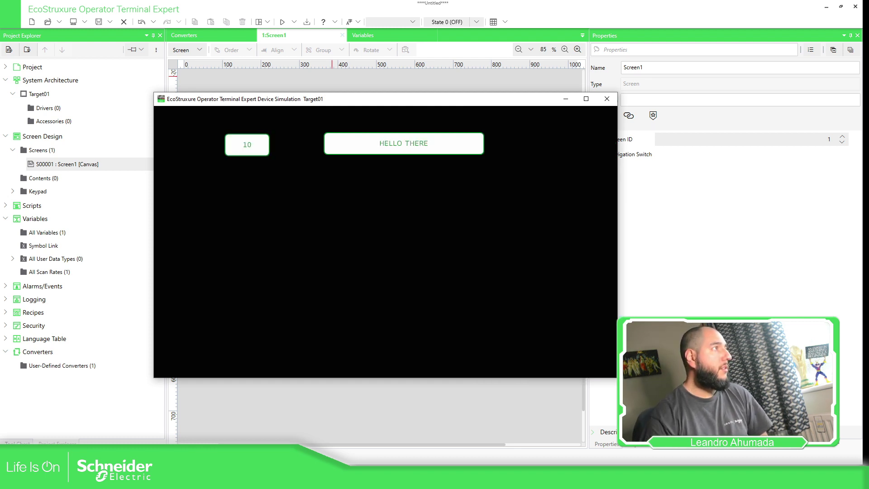
{"action": "left_click", "coordinate": [241, 145]}
{"action": "type", "text": "485"}
{"action": "key", "text": "Return"}
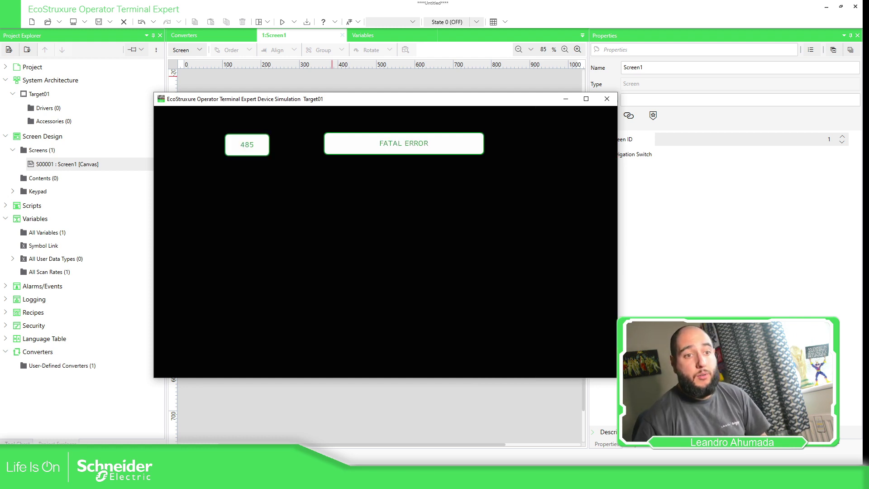